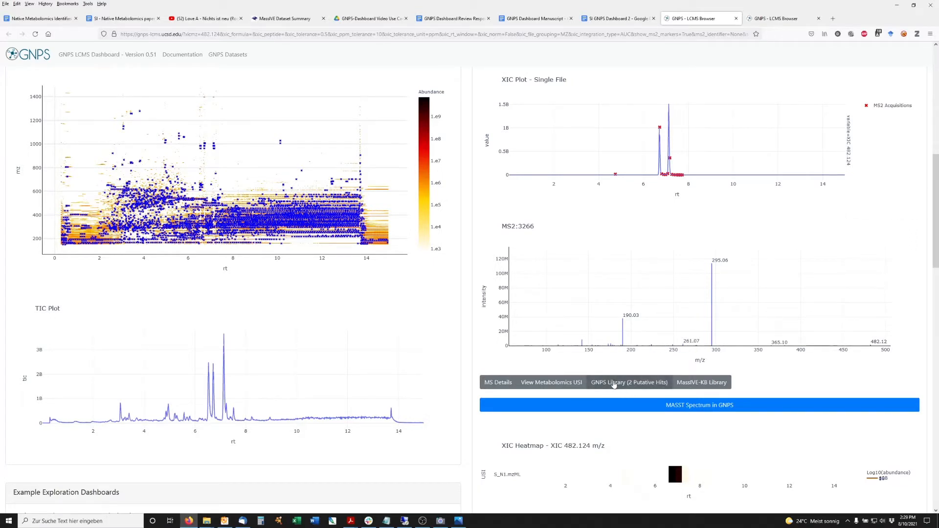
Step: Search the GNPS library for the MS2 spectrum with precursor and fragment tolerances of 0.01 Da
left_click(618, 384)
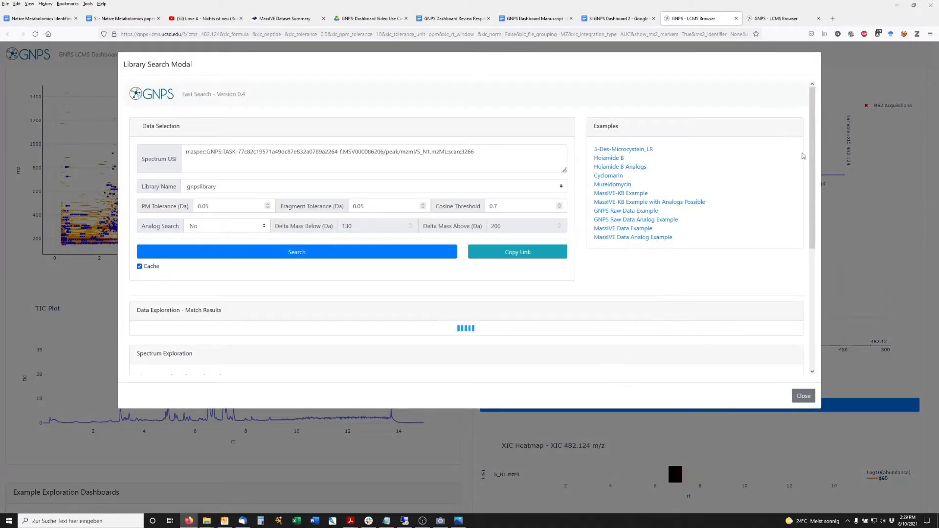
mouse_move(813, 133)
left_mouse_down()
mouse_move(813, 167)
mouse_move(808, 136)
left_mouse_up()
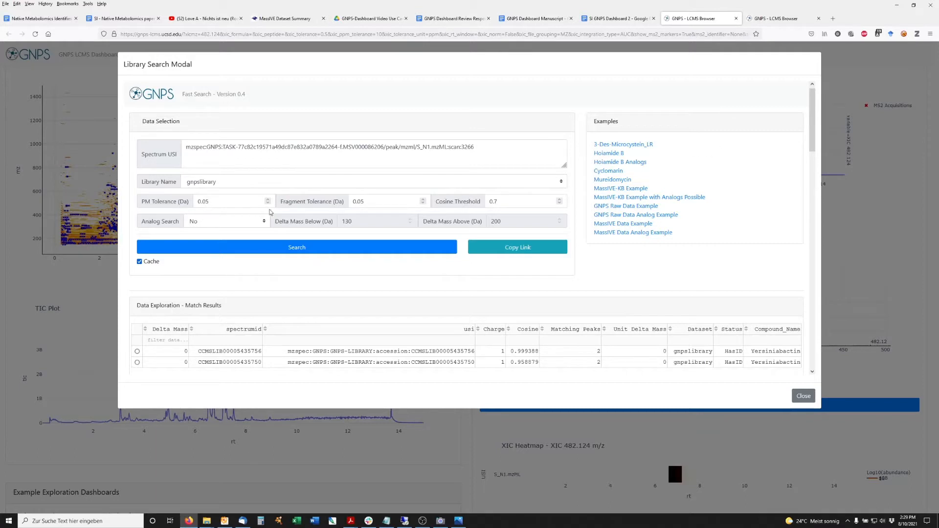
left_click(228, 198)
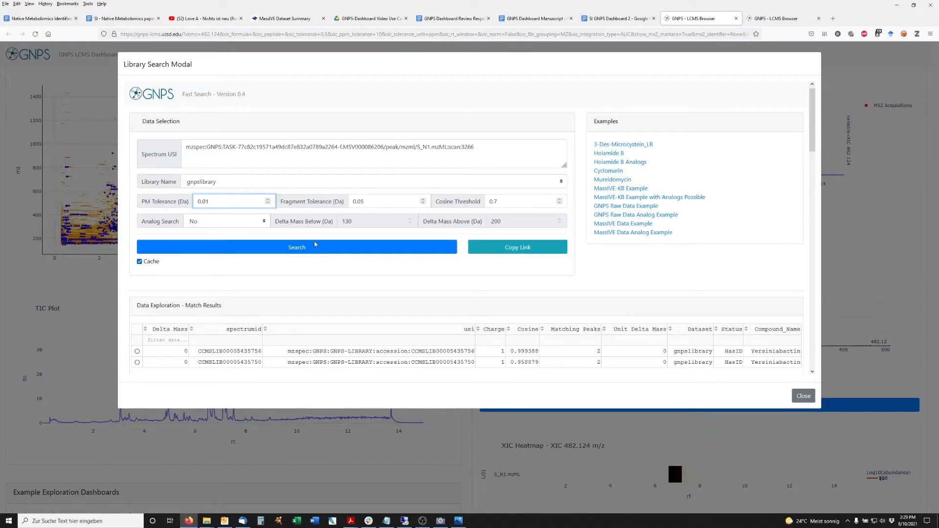
left_click(391, 203)
key("BackSpace")
type("1")
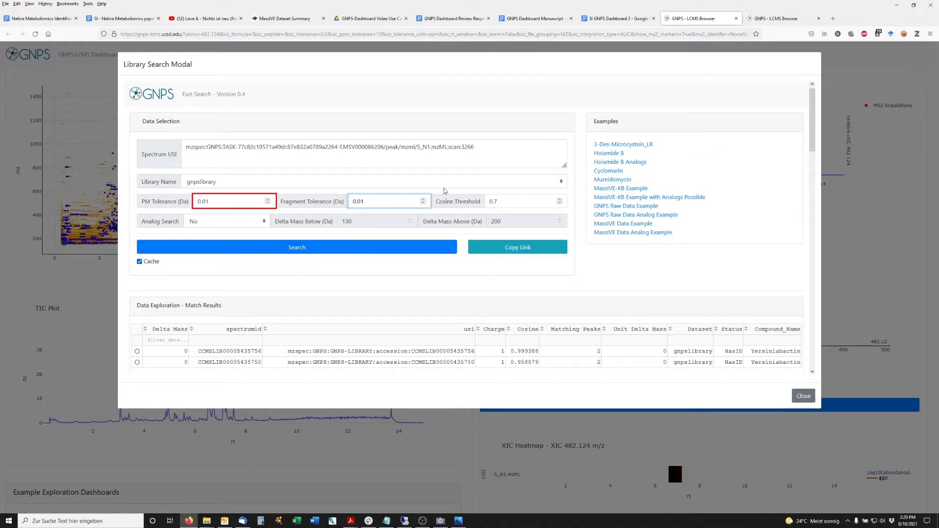
left_click(323, 248)
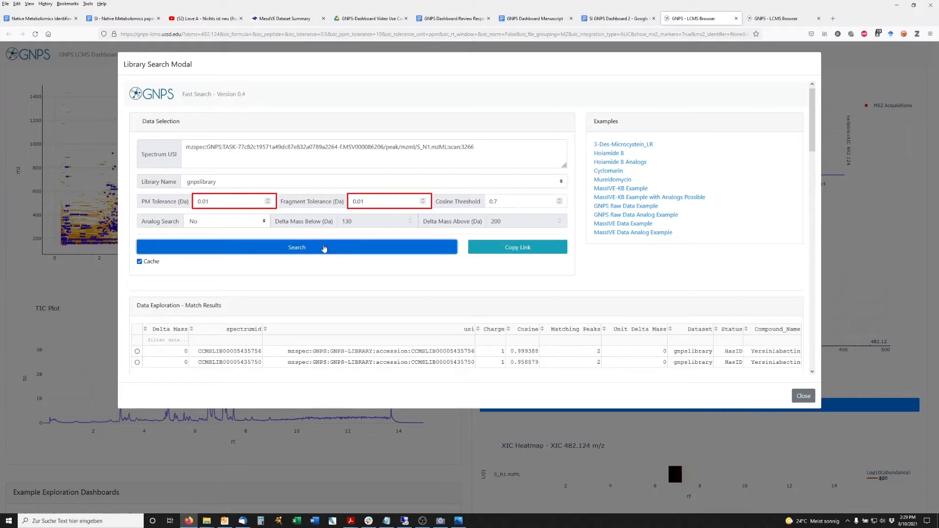
Step: Enable analog search, rerun the library search, and close the search dialog
left_click(265, 224)
left_click(220, 235)
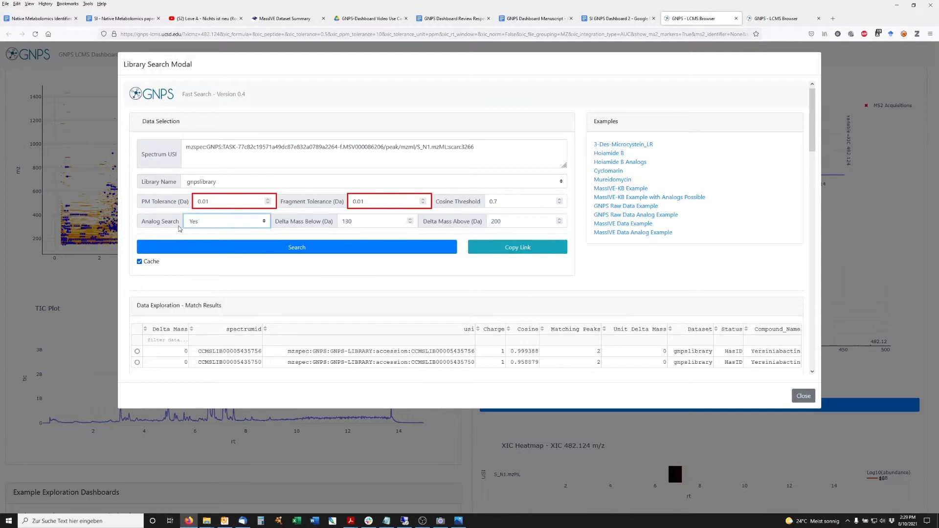
left_click(309, 248)
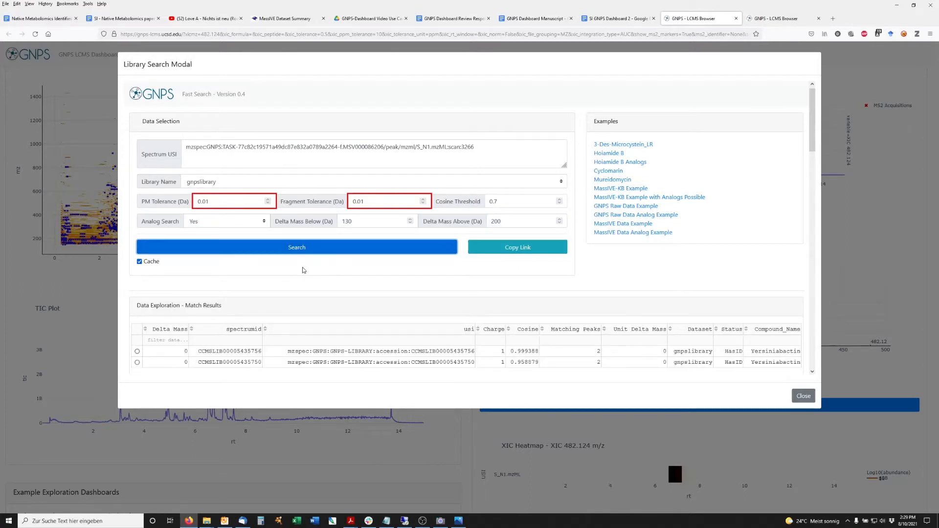
left_click(804, 397)
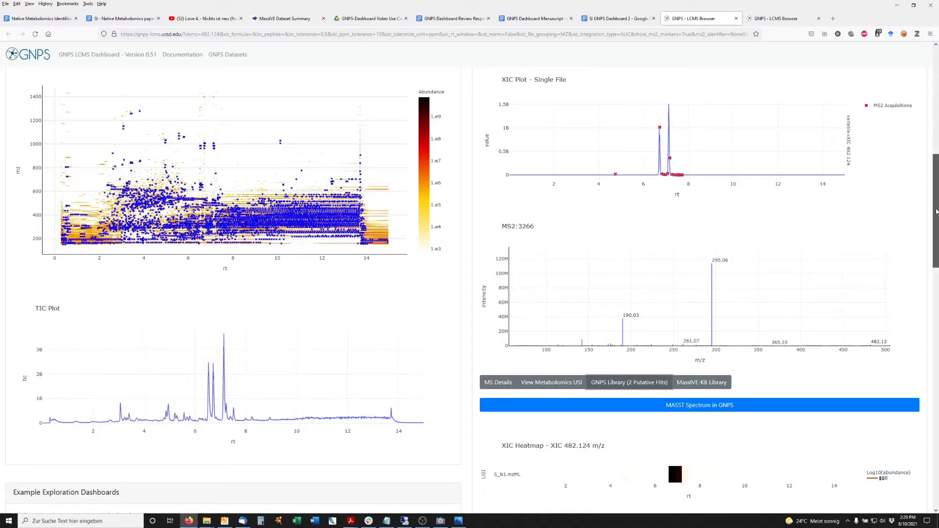
Step: Open a molecular networking job form for the file at GNPS and return to the dashboard
left_click_drag(937, 211, 935, 101)
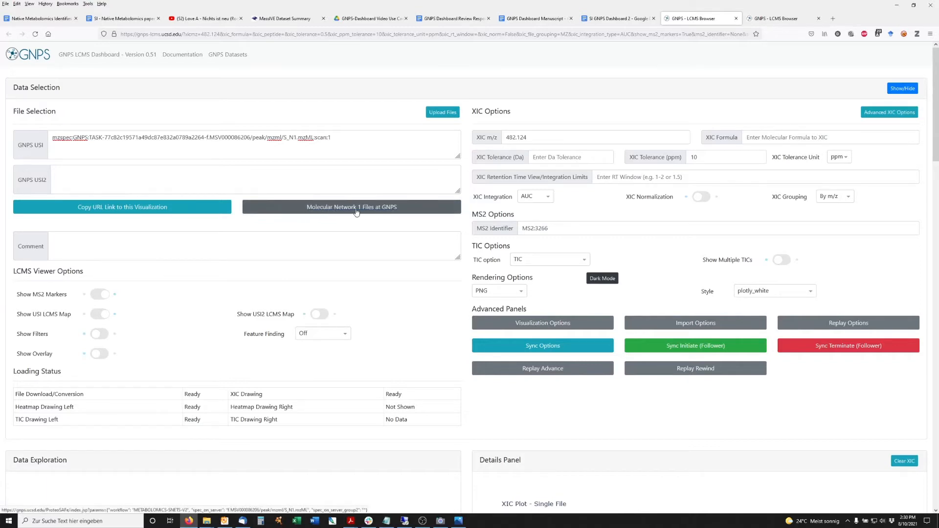
left_click(331, 209)
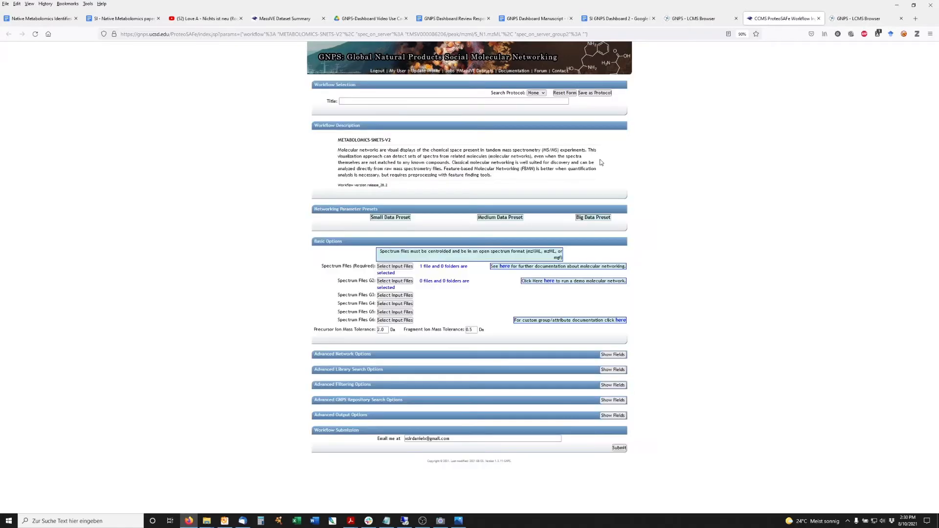
left_click(691, 20)
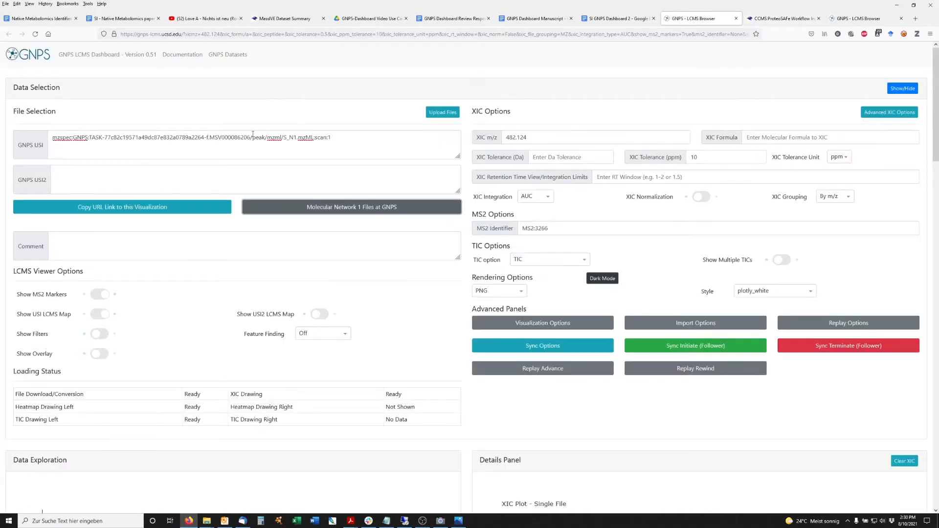
left_click(778, 19)
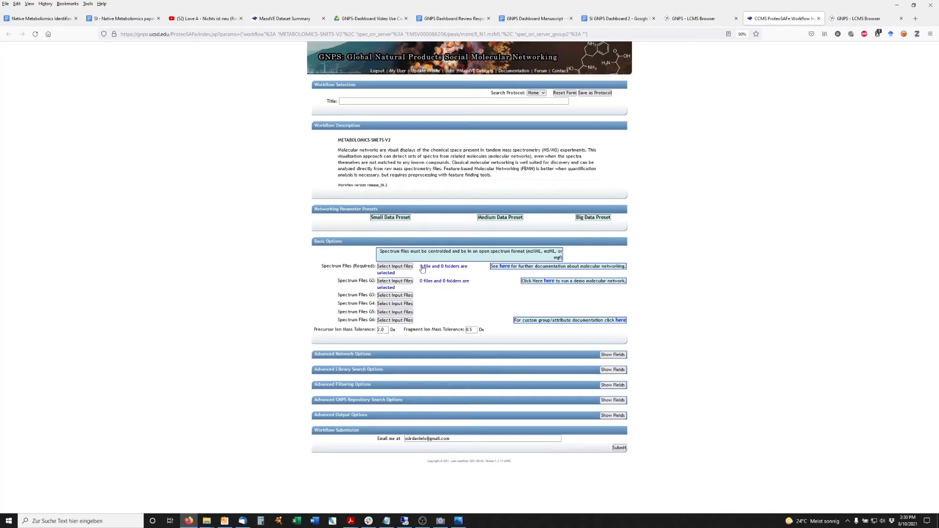
left_click(698, 20)
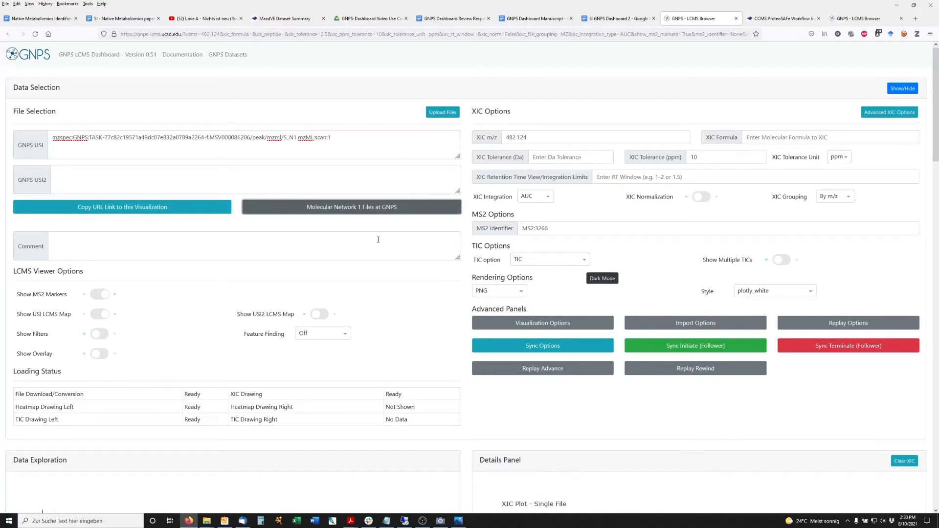
Step: Set feature finding to MZmine2 (Metabolomics)
scroll(378, 240, "down", 3)
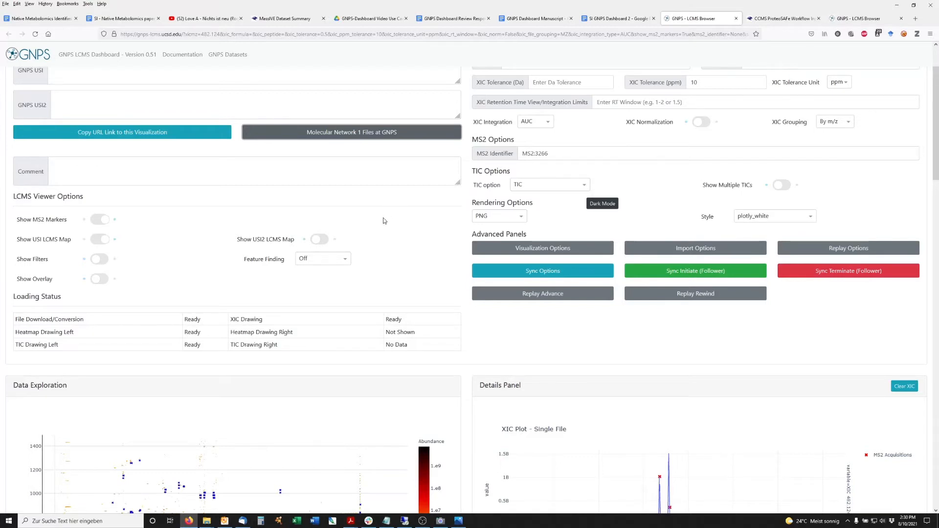
left_click(348, 261)
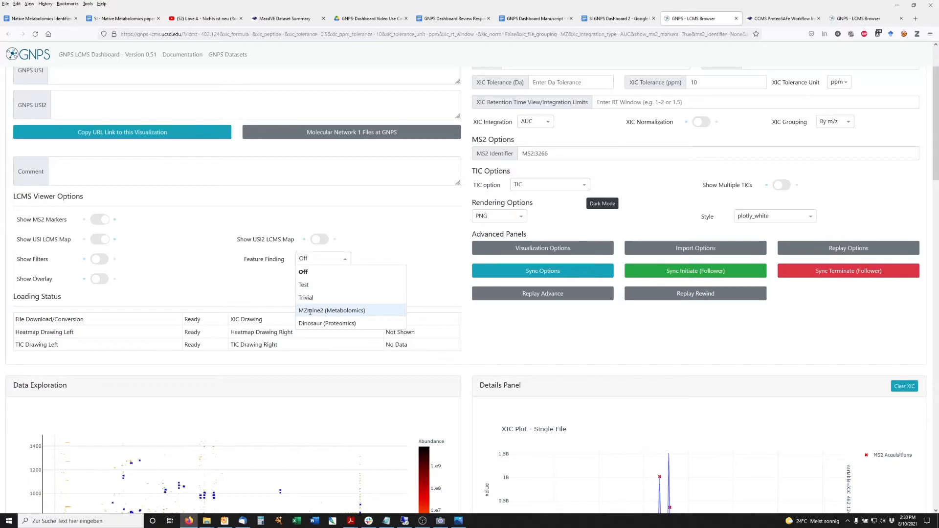
left_click(317, 311)
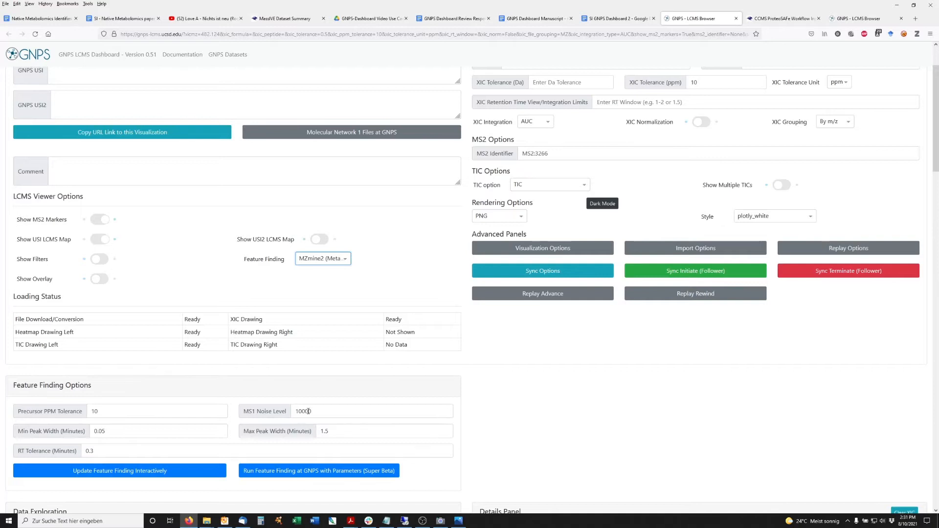
Step: Set the MS1 noise level to 100000 and update feature finding interactively
left_click(305, 411)
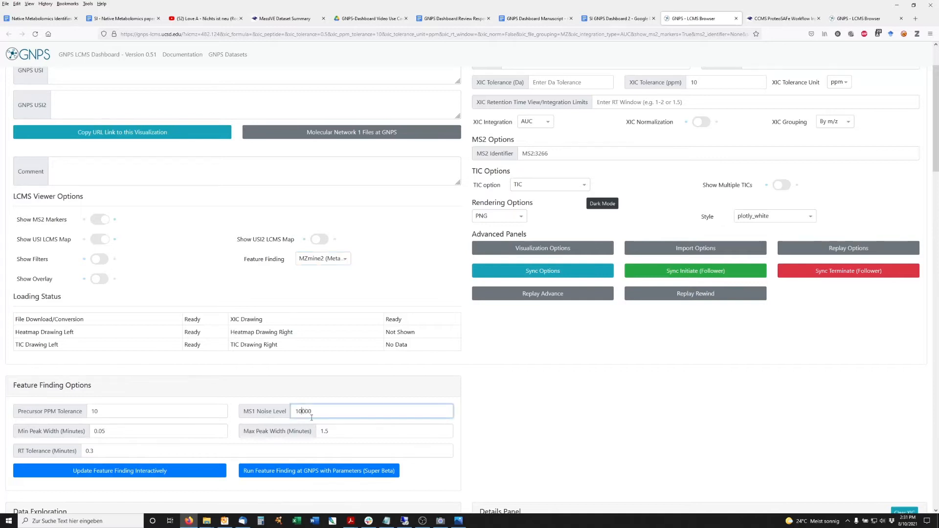
type("0")
left_click(108, 473)
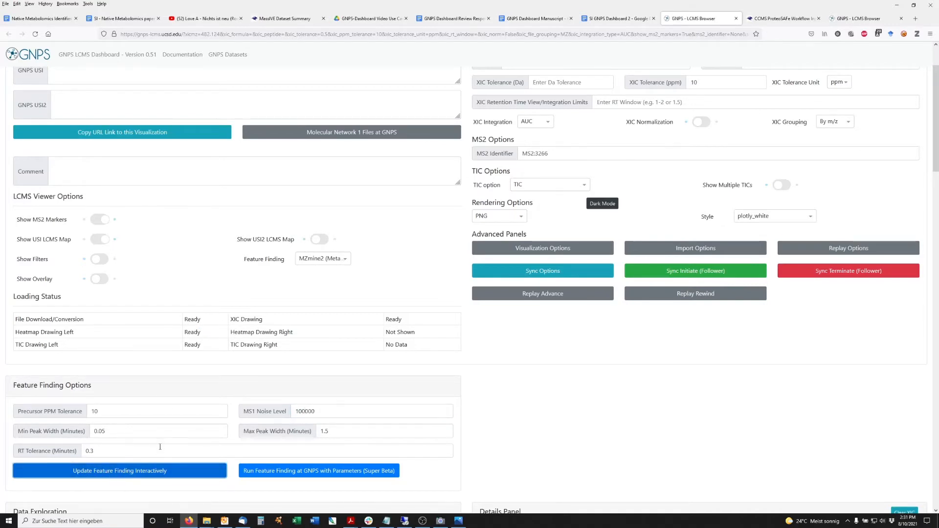
Step: Launch MZmine2 feature finding at GNPS with these parameters and return to the dashboard
left_click(870, 20)
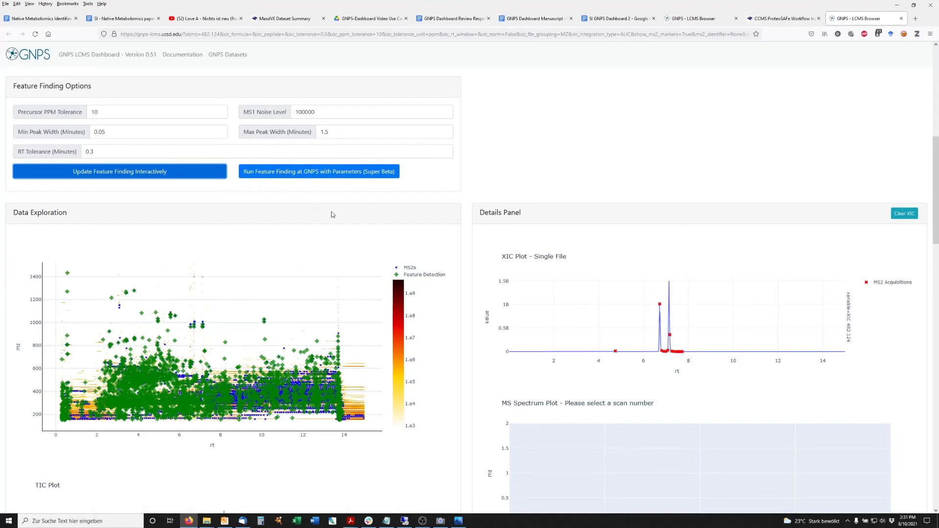
left_click(323, 172)
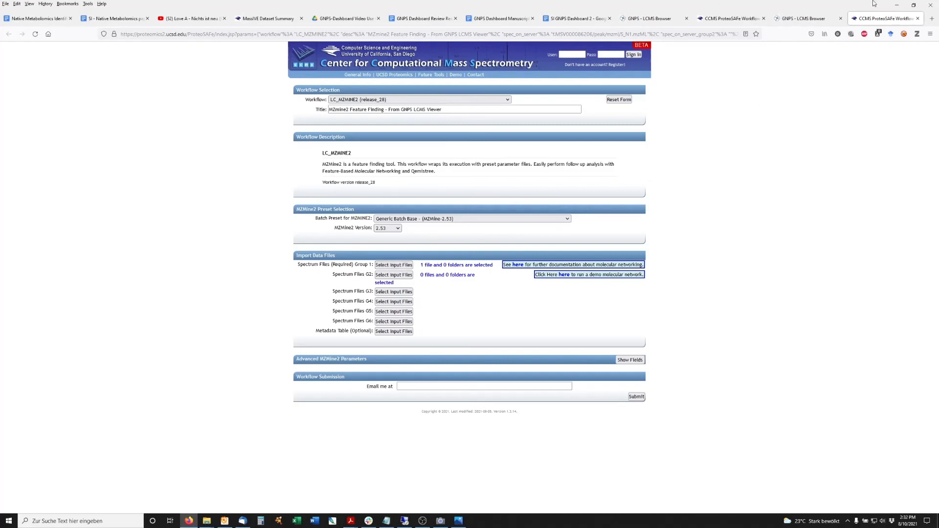
left_click(810, 18)
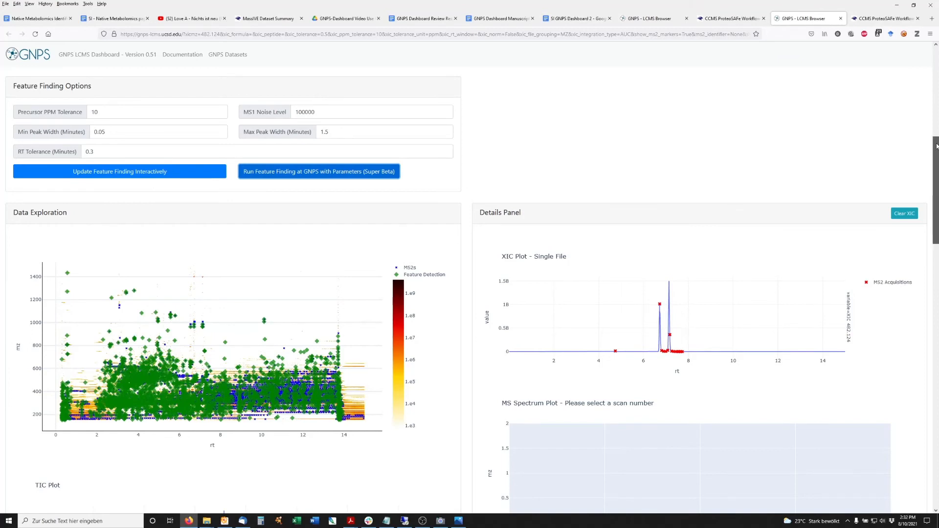
left_click_drag(936, 146, 936, 167)
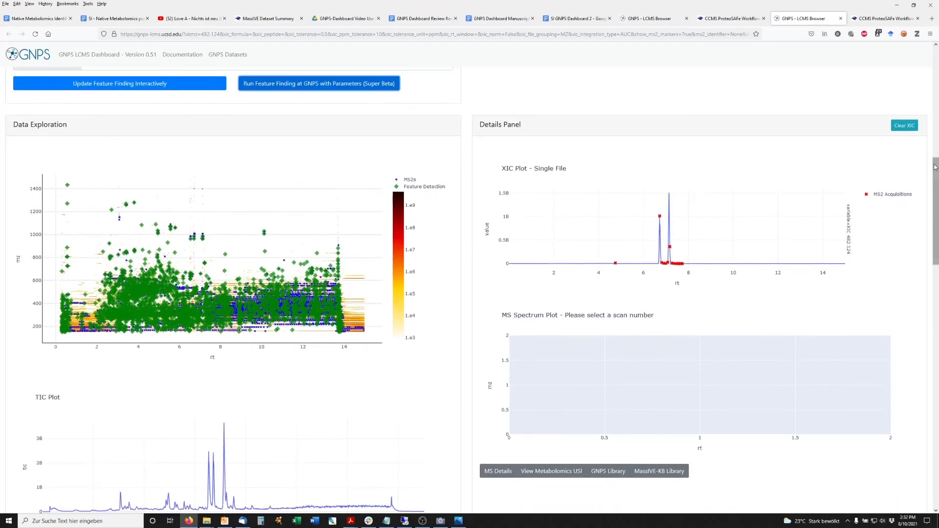
Step: Open a MASST search of the MS2 spectrum in GNPS
left_click(650, 18)
scroll(702, 232, "down", 4)
scroll(702, 231, "down", 6)
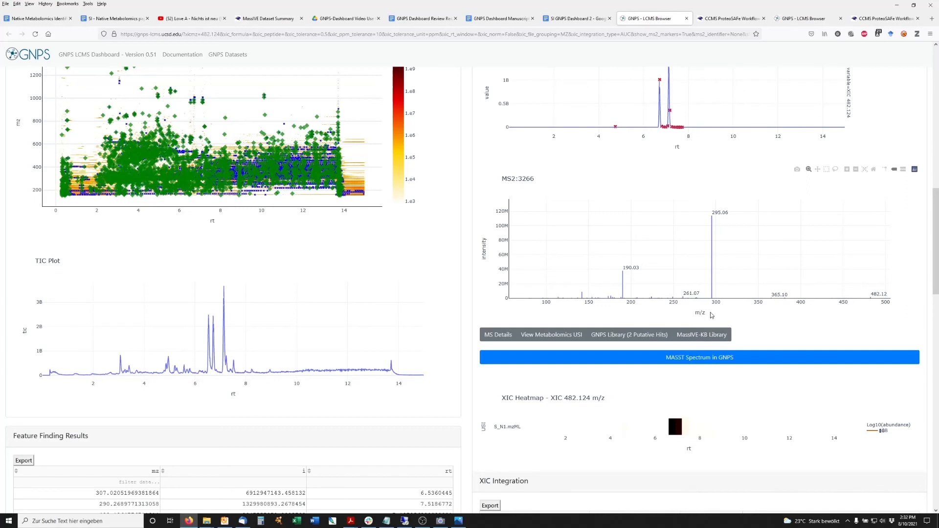
left_click(687, 361)
key("ctrl+Page_Up")
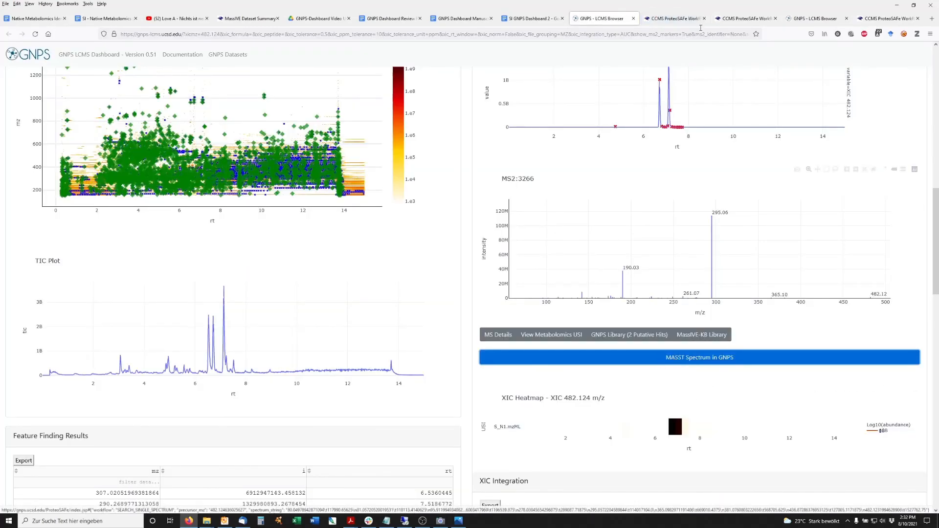
left_click(671, 20)
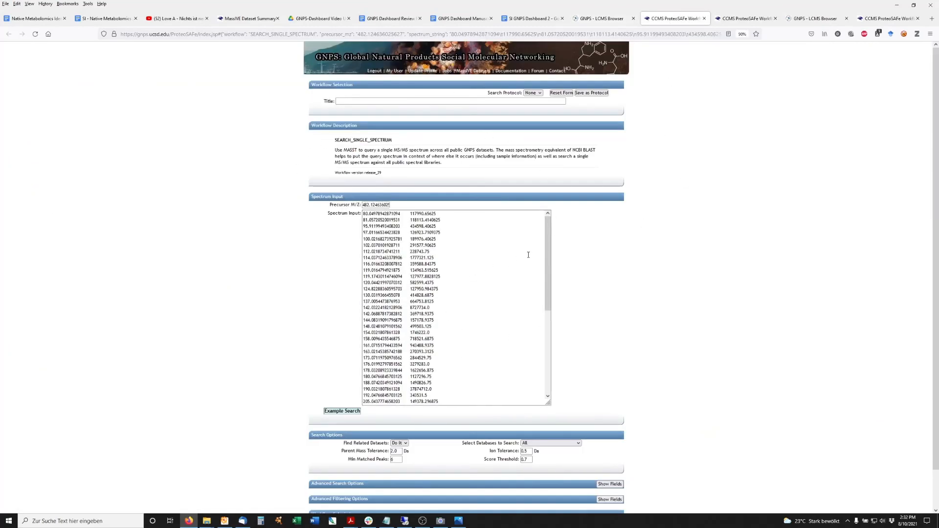
Step: Try to submit the MASST job
left_click_drag(937, 92, 938, 178)
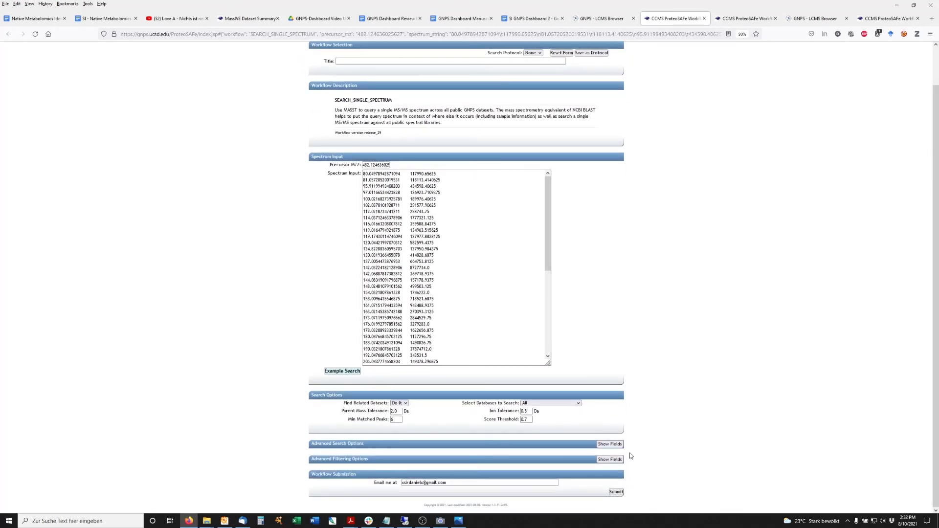
left_click(617, 492)
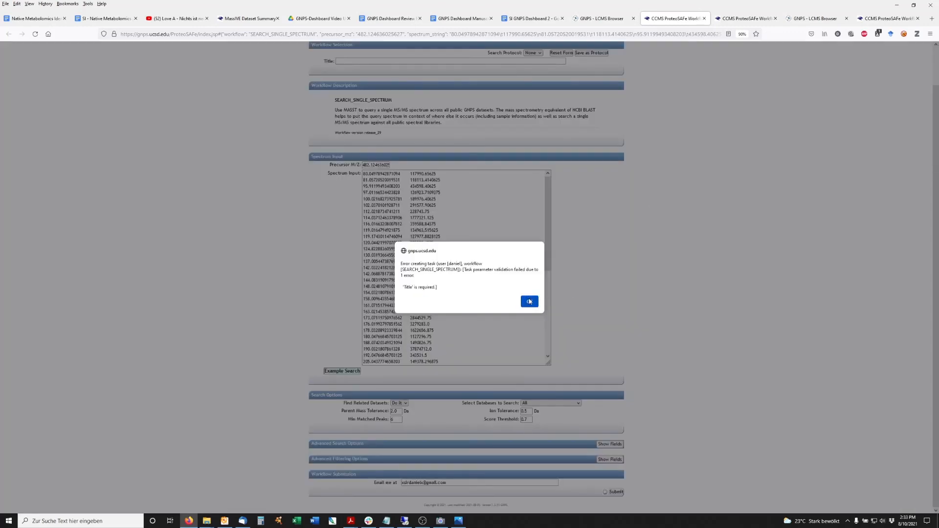
left_click(530, 302)
Step: Title the MASST job Test and submit it
left_click(349, 61)
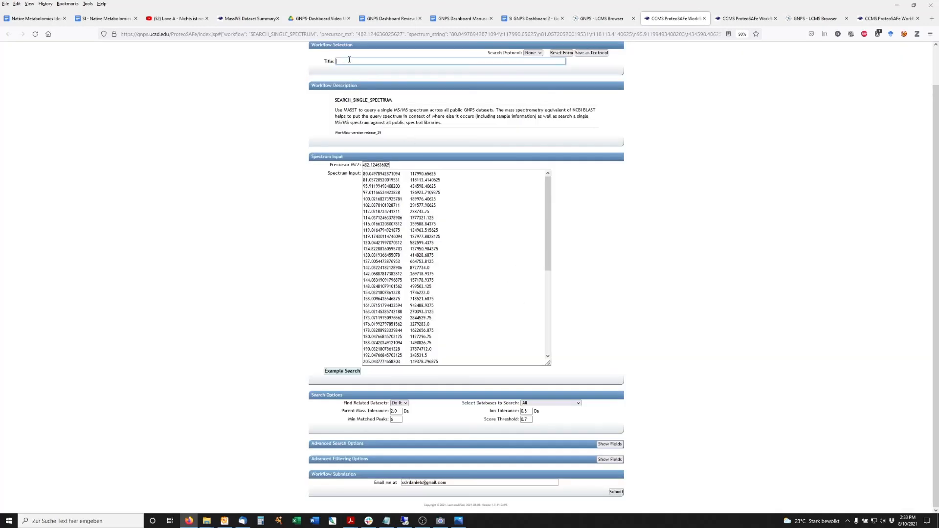
type("Test")
left_click(615, 492)
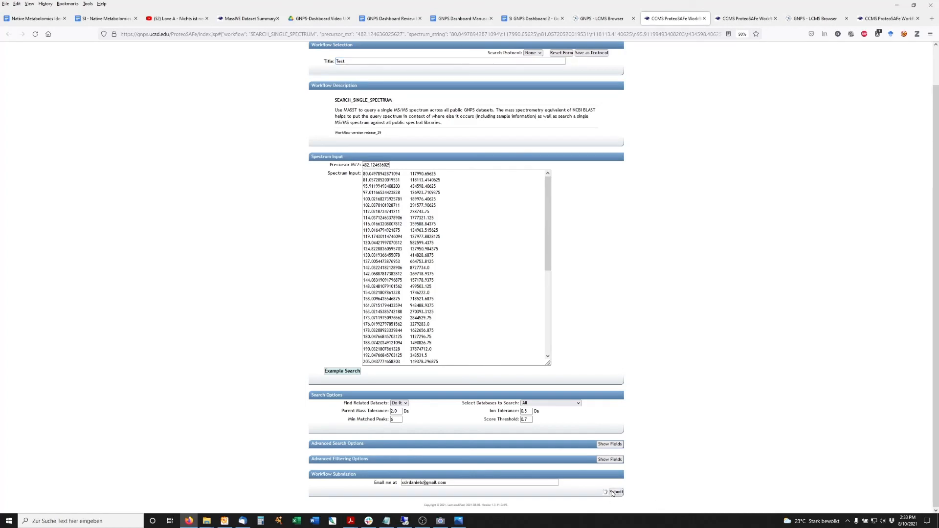